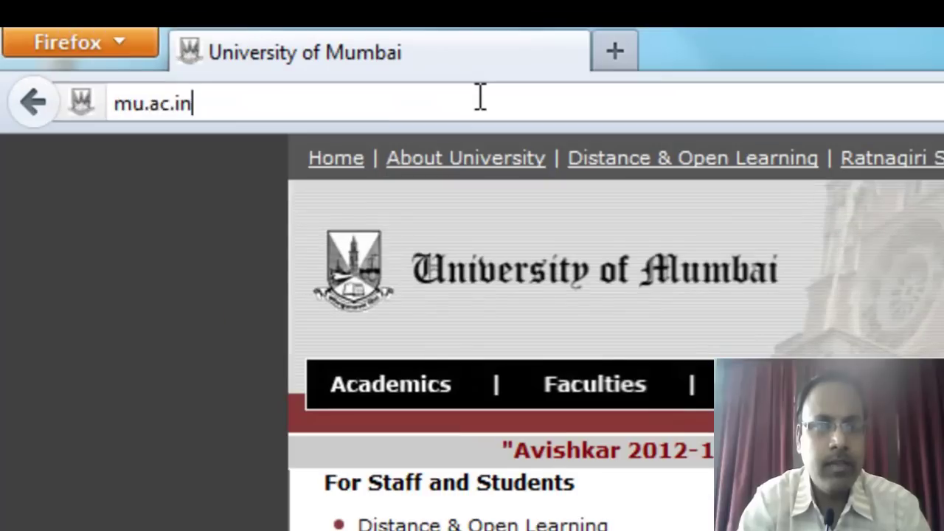
left_click(190, 35)
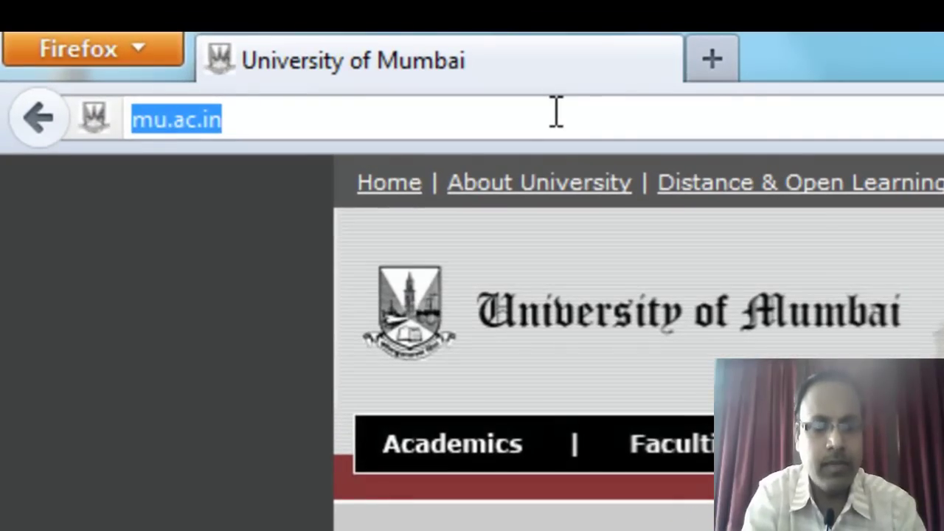
type("w")
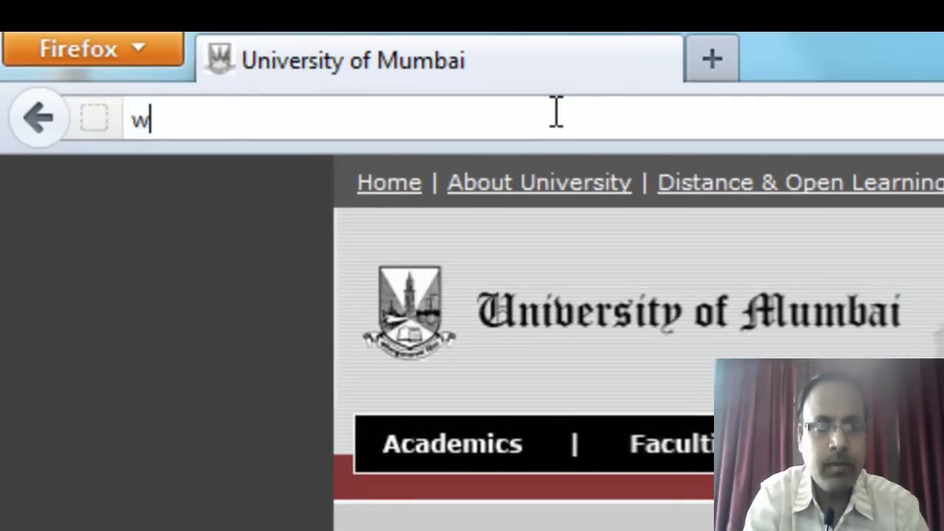
type("ww.s")
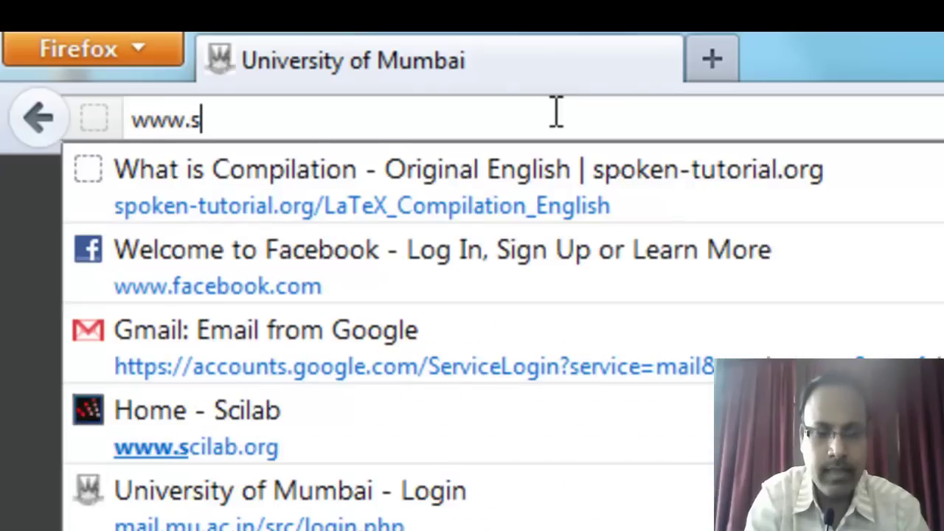
type("cilab")
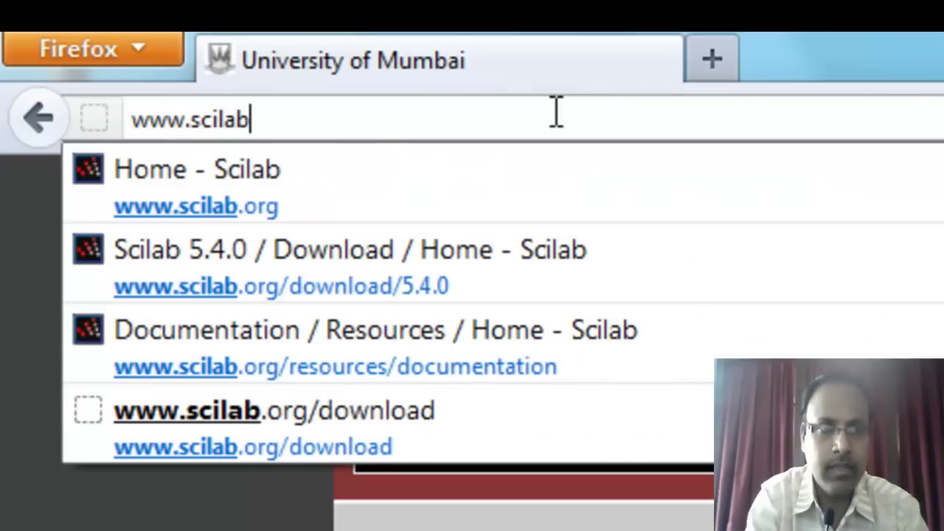
type(".")
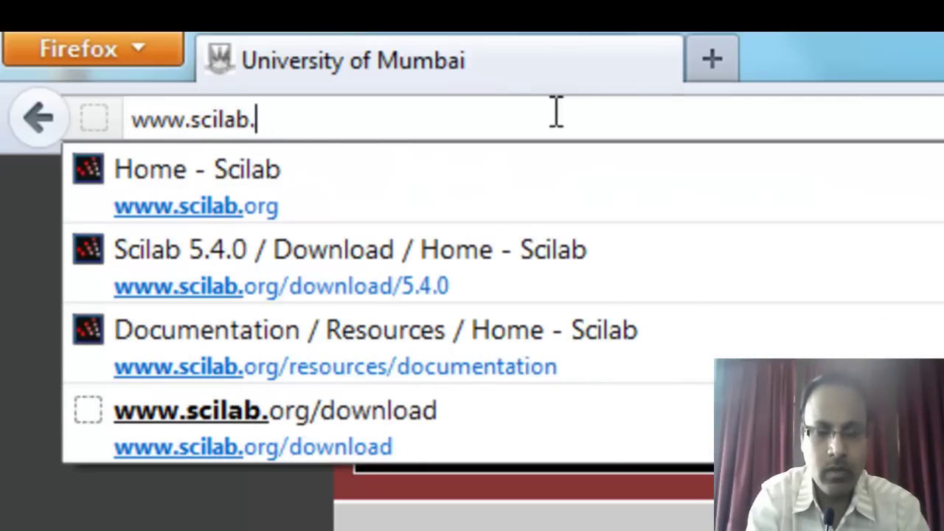
type("org")
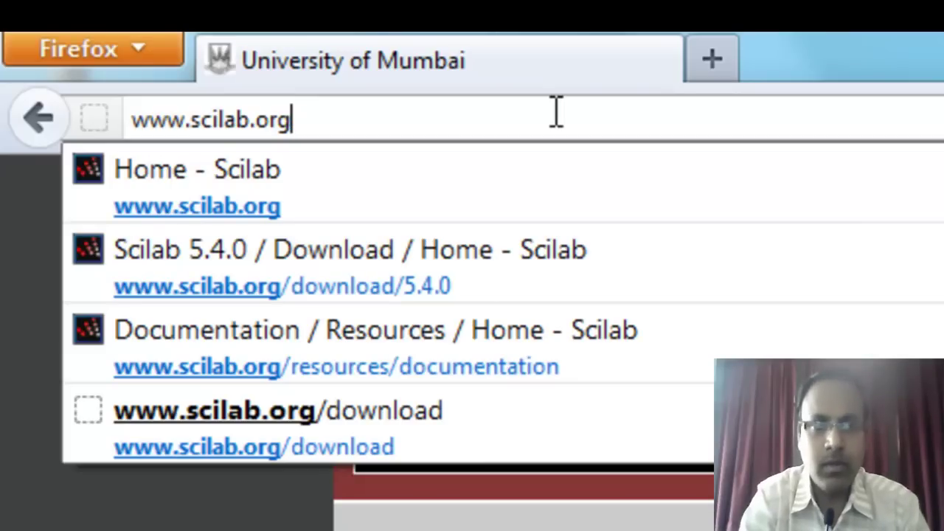
key("Return")
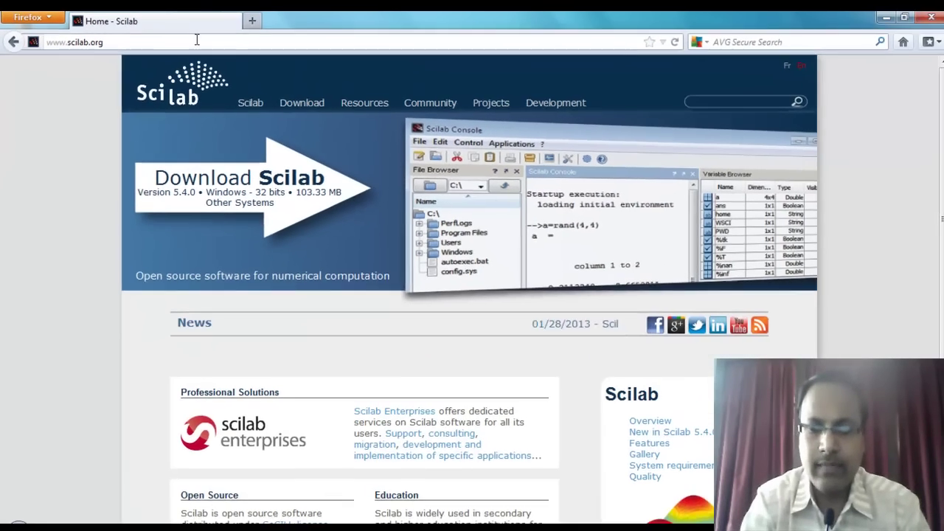
scroll(196, 40, "down", 4)
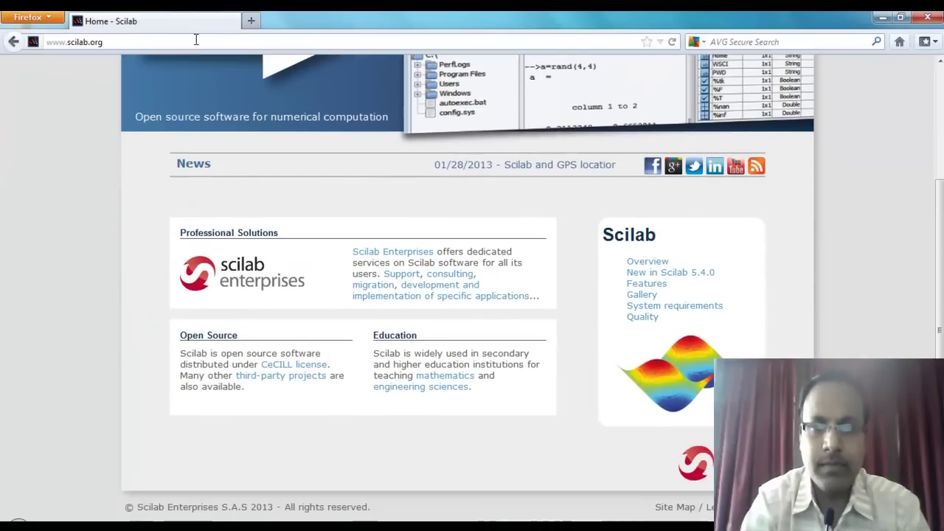
scroll(197, 40, "up", 2)
scroll(196, 40, "up", 2)
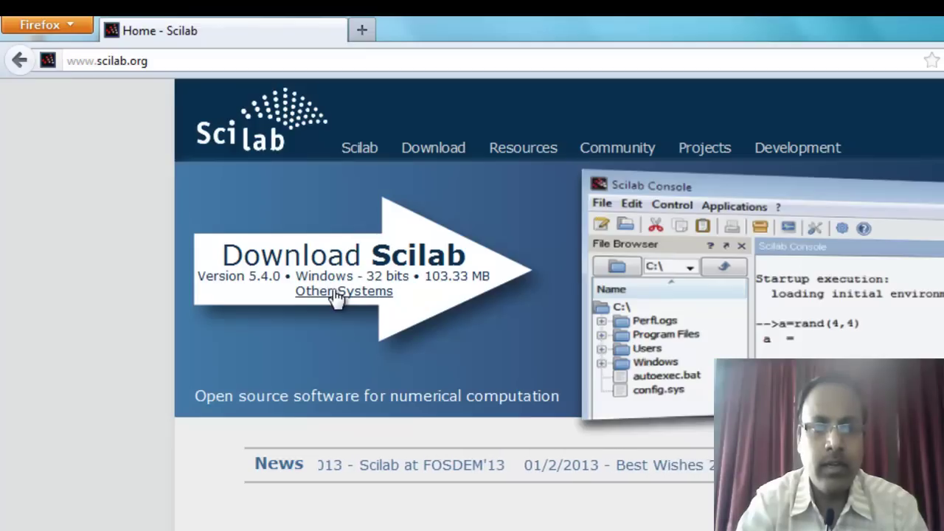
left_click(337, 293)
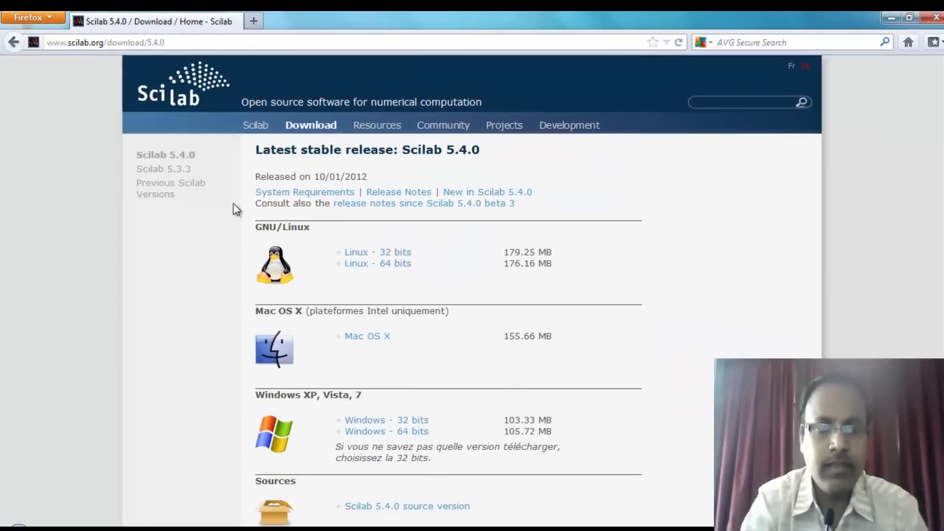
scroll(233, 206, "down", 1)
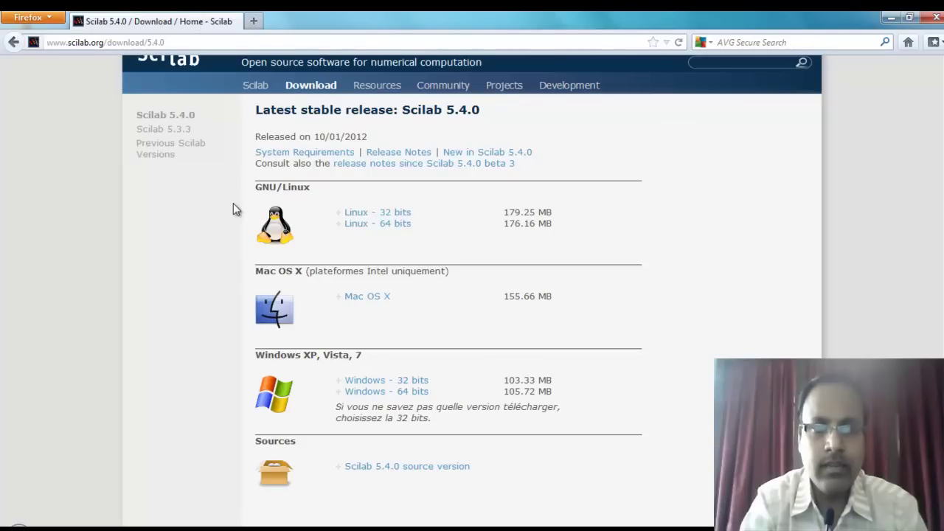
scroll(233, 208, "down", 1)
scroll(233, 209, "down", 1)
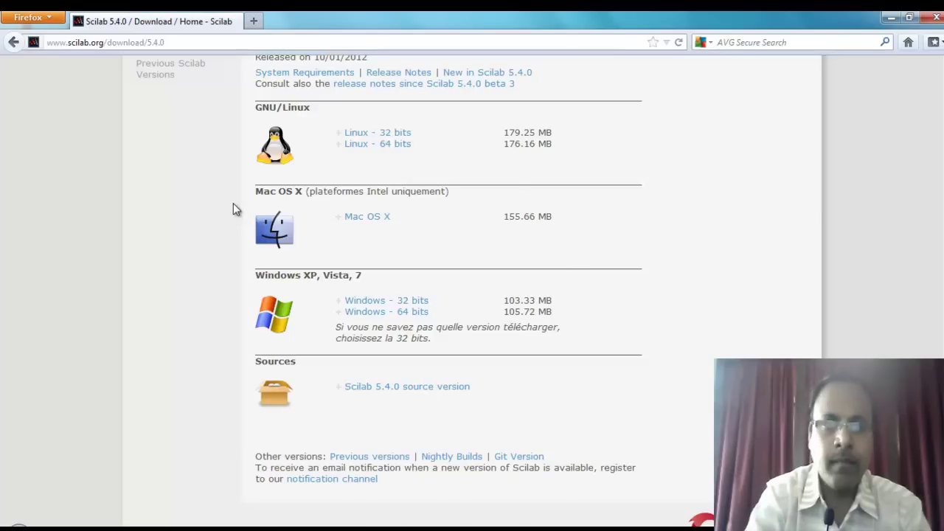
key("alt+Left")
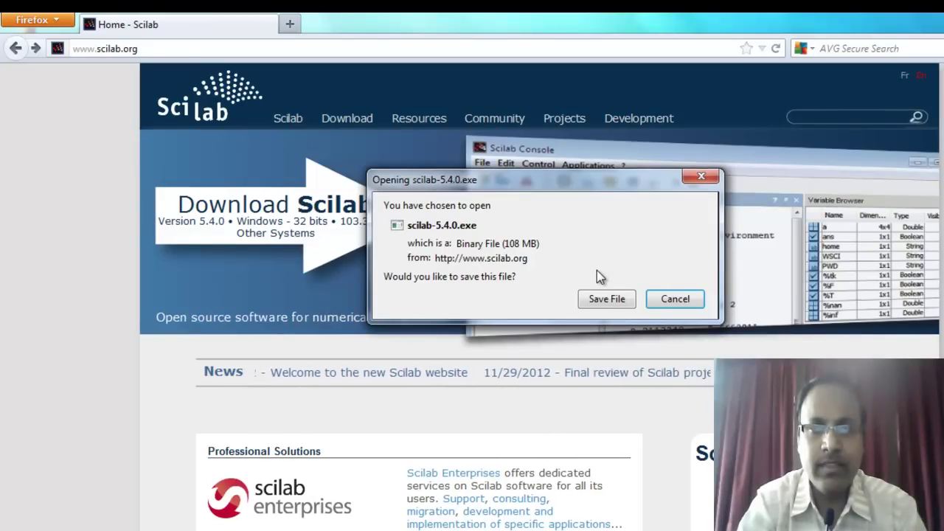
- Cancel saving the scilab-5.4.0.exe installer, leaving the desktop shortcut visible
left_click(674, 298)
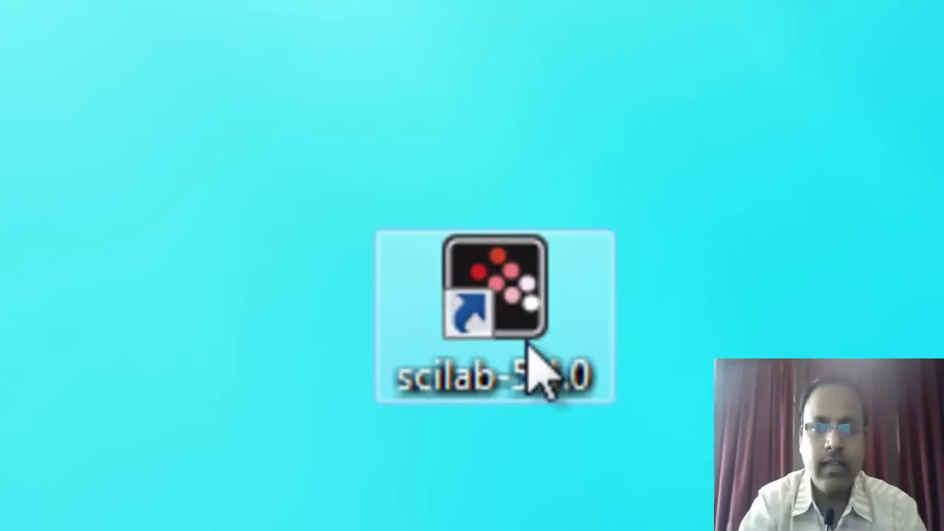
- Double-click the scilab 5.4.0 desktop shortcut to launch the Scilab Console
left_click(484, 344)
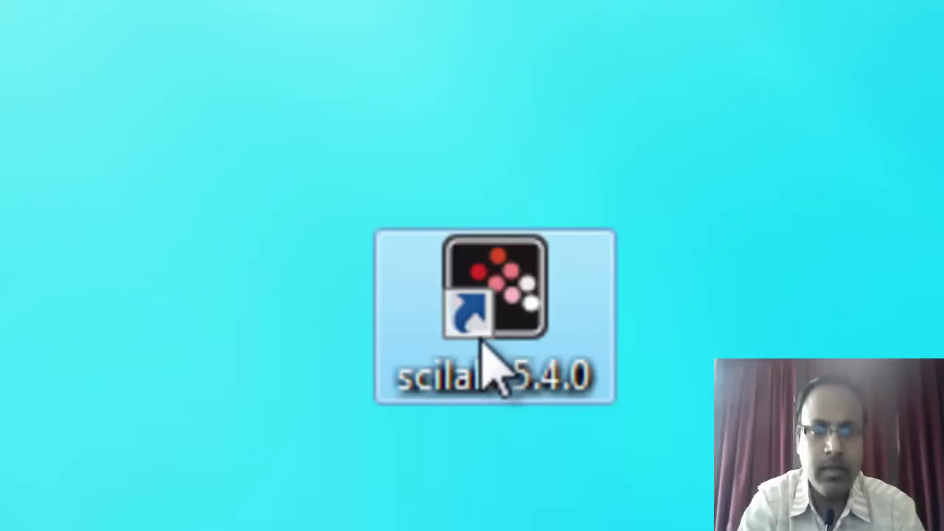
double_click(484, 344)
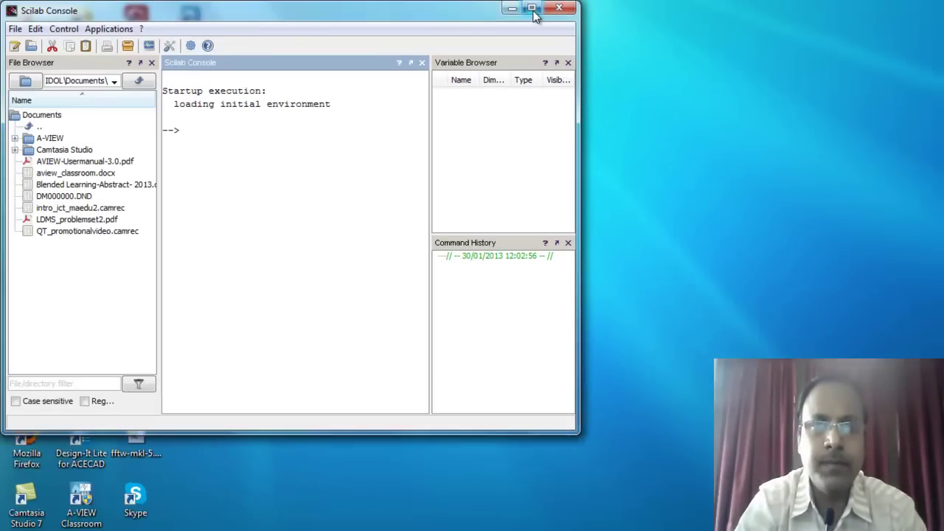
- Maximize the Scilab Console, select QT_promotionalvideo.camrec in the File Browser, and close SciNotes
left_click(532, 9)
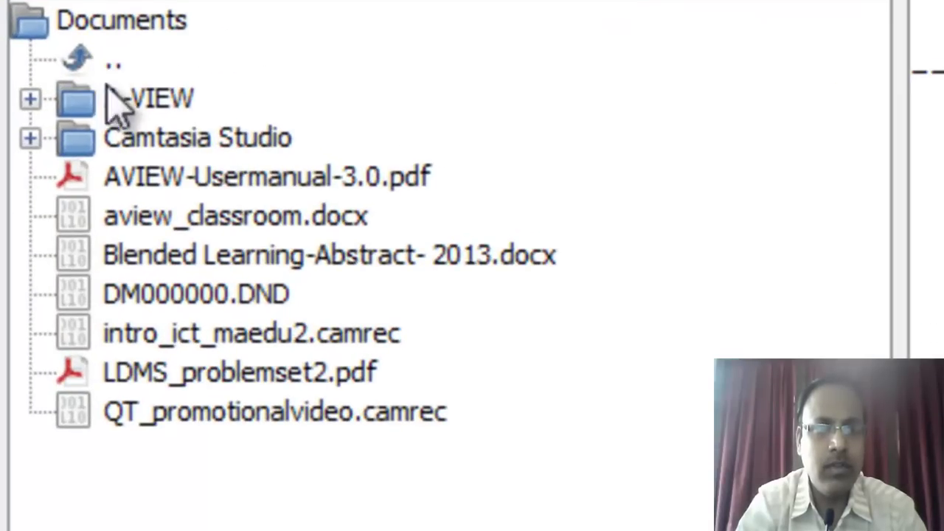
left_click(216, 410)
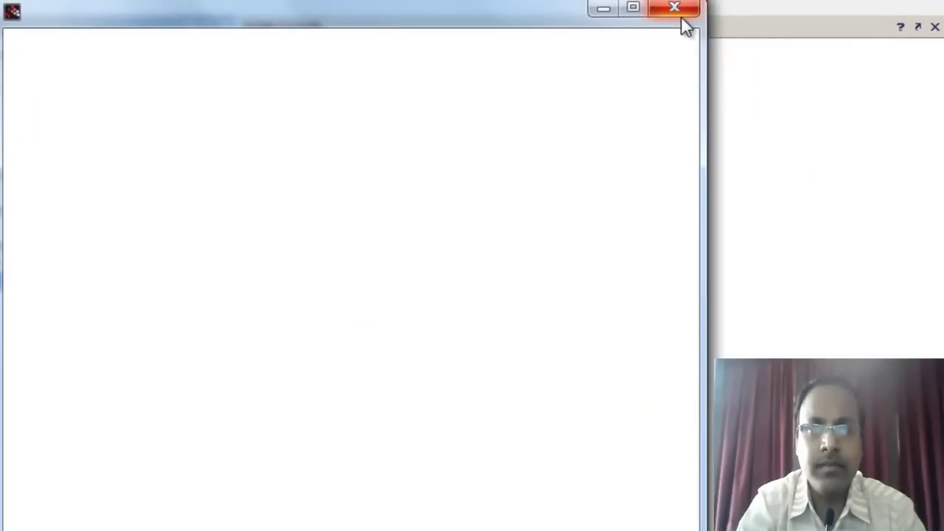
left_click(682, 17)
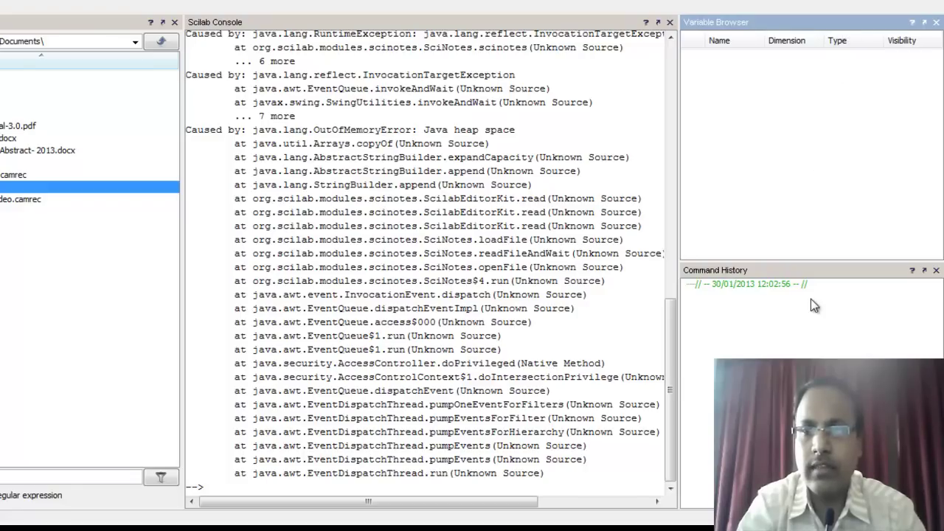
- Run clear and clc, confirming Yes in the Clear Console dialog
left_click(824, 267)
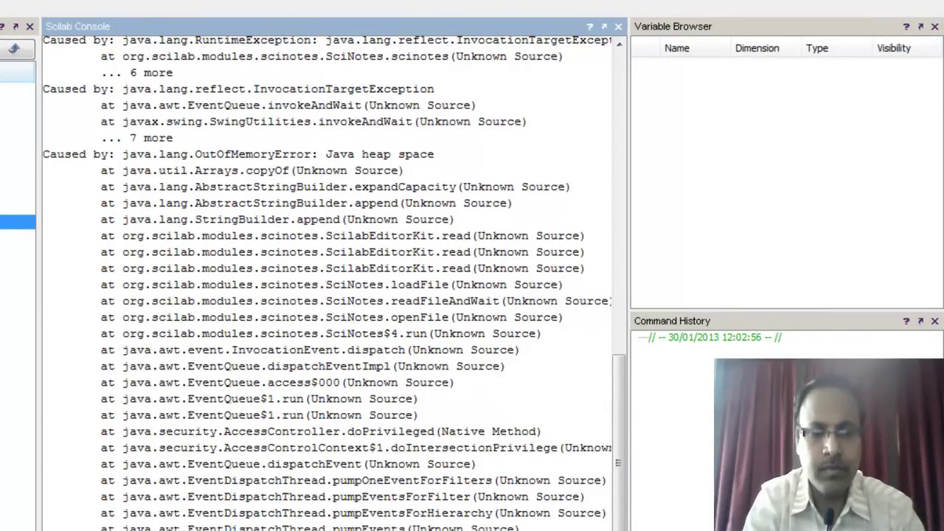
type("clear")
key("Return")
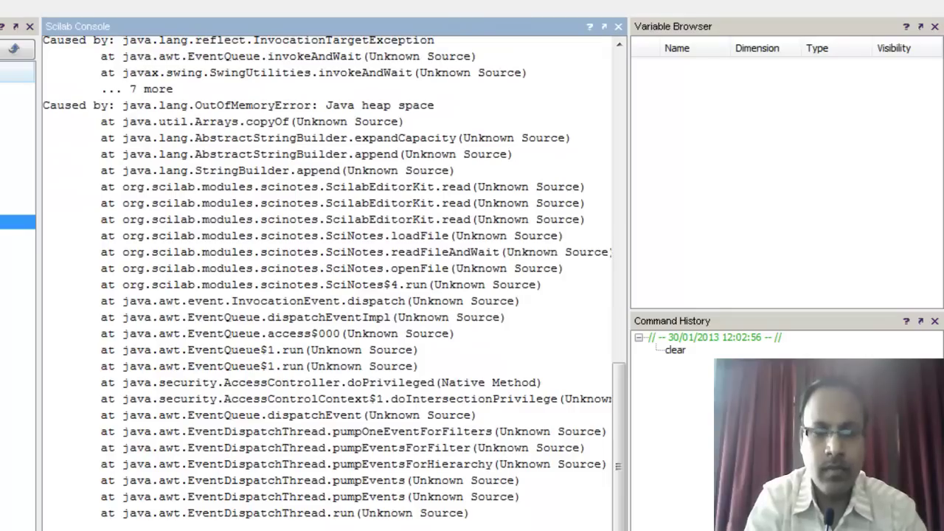
type("clc")
key("Return")
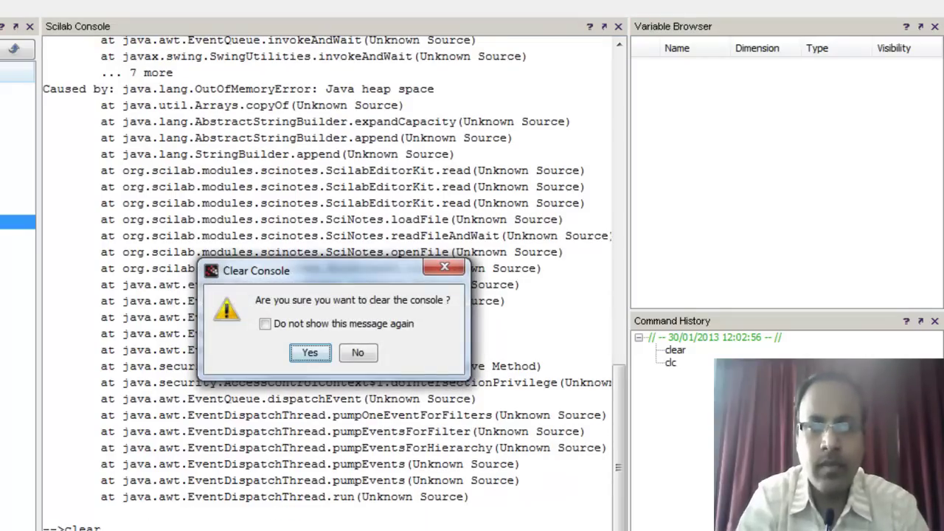
left_click(319, 349)
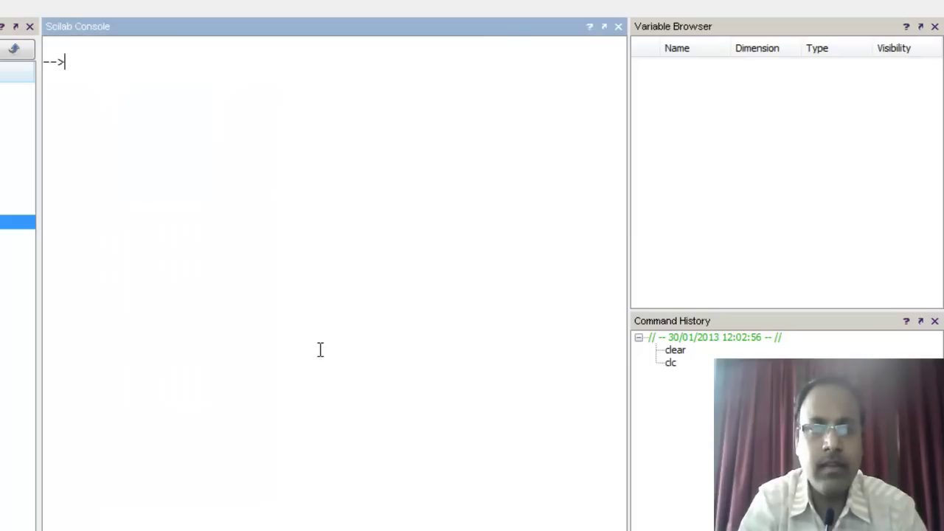